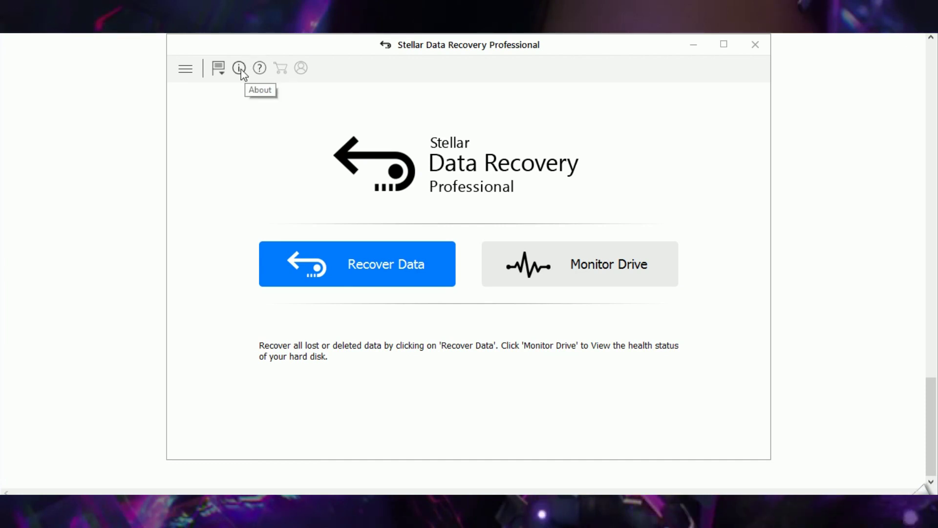
{"action": "left_click", "coordinate": [228, 73]}
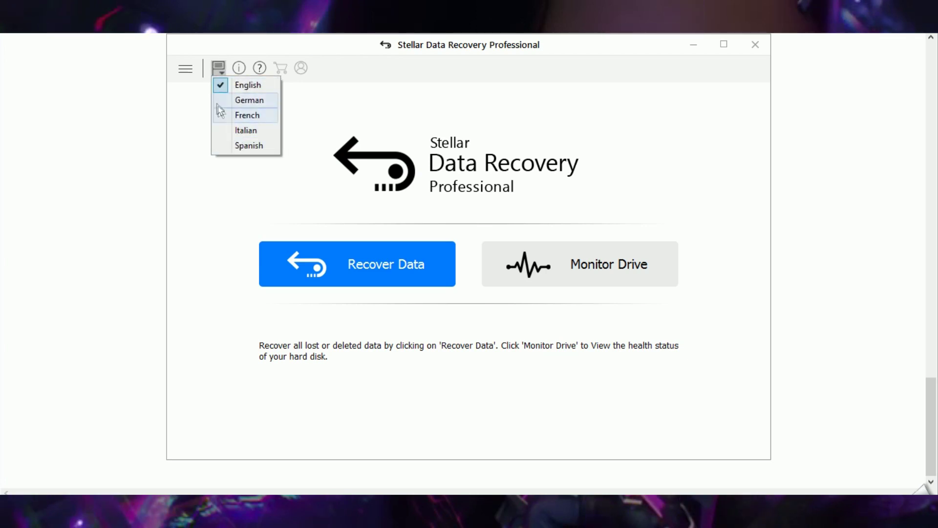
{"action": "left_click", "coordinate": [184, 74]}
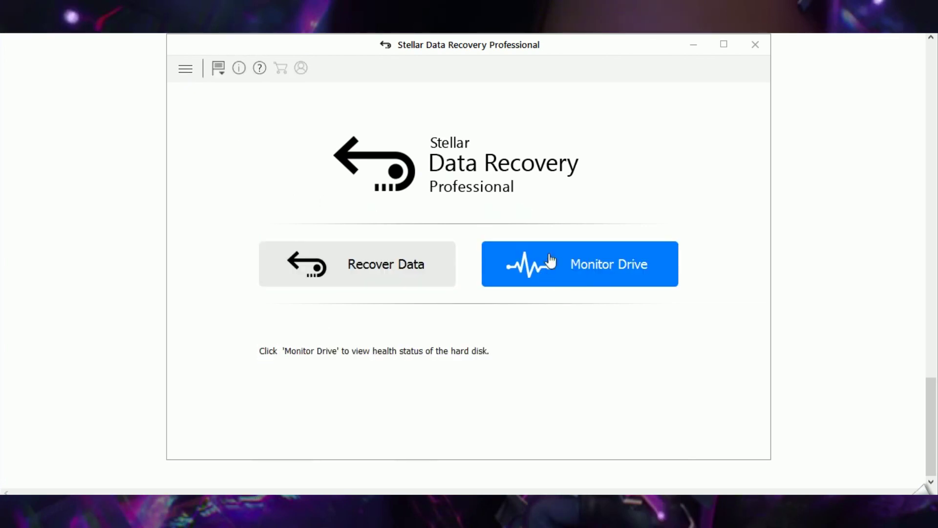
- Open the drive monitor and examine the disk's health overview and its SMART status details
{"action": "left_click", "coordinate": [585, 259]}
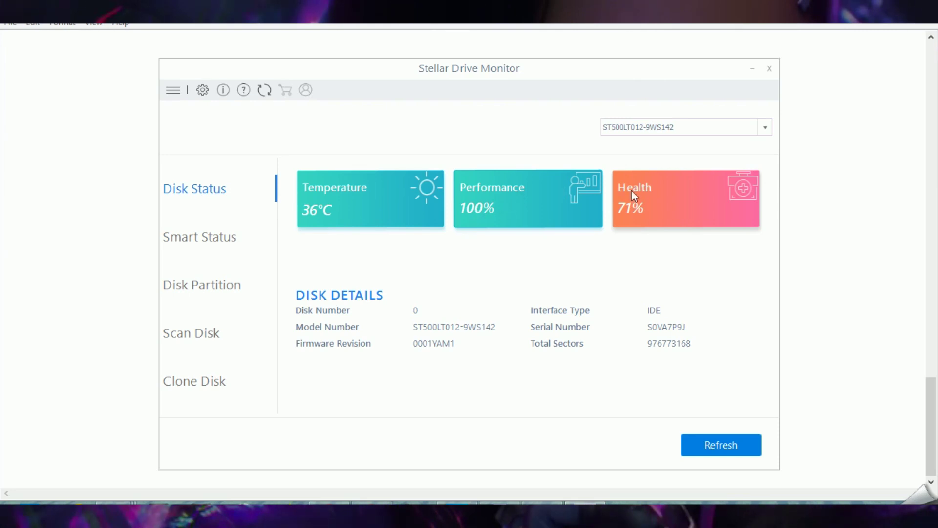
{"action": "left_click", "coordinate": [210, 229]}
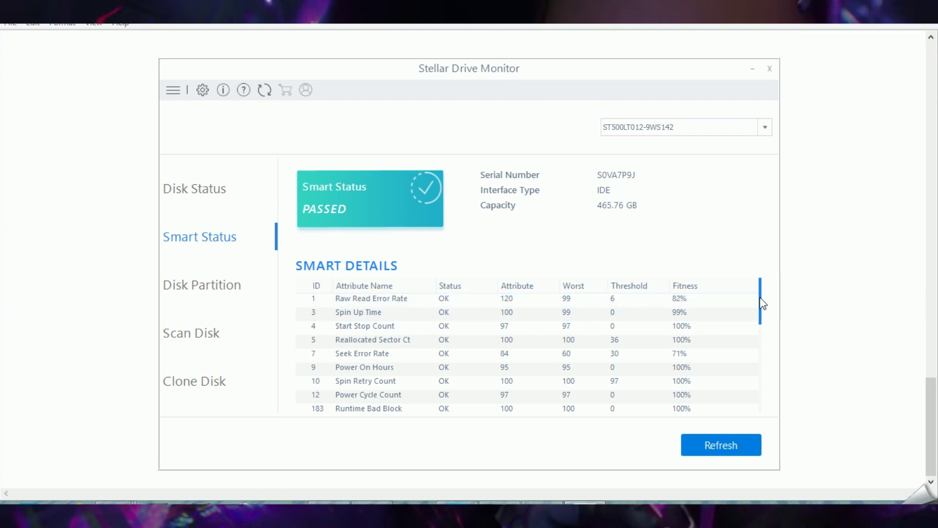
{"action": "mouse_move", "coordinate": [764, 303]}
{"action": "left_mouse_down"}
{"action": "mouse_move", "coordinate": [761, 395]}
{"action": "mouse_move", "coordinate": [751, 345]}
{"action": "mouse_move", "coordinate": [758, 318]}
{"action": "left_mouse_up"}
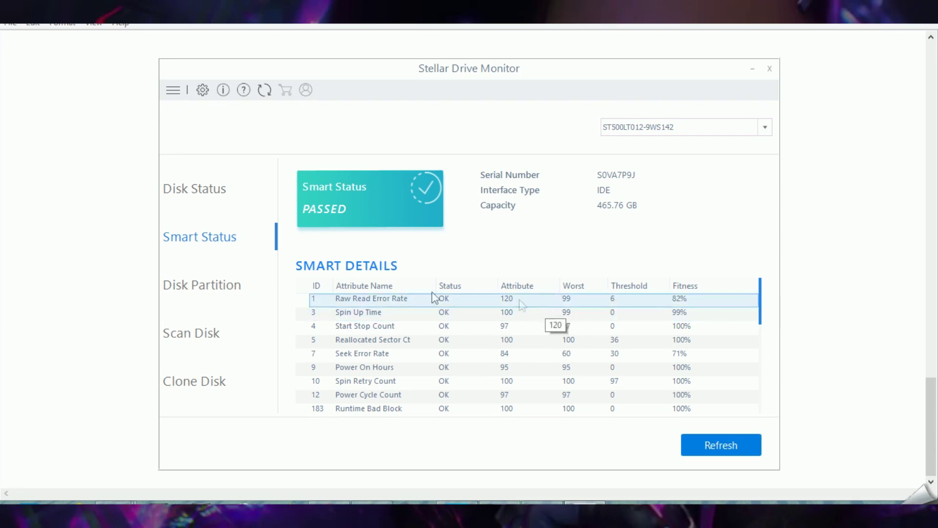
- Examine the disk's partition details, including each partition's status and free space
{"action": "left_click", "coordinate": [253, 290]}
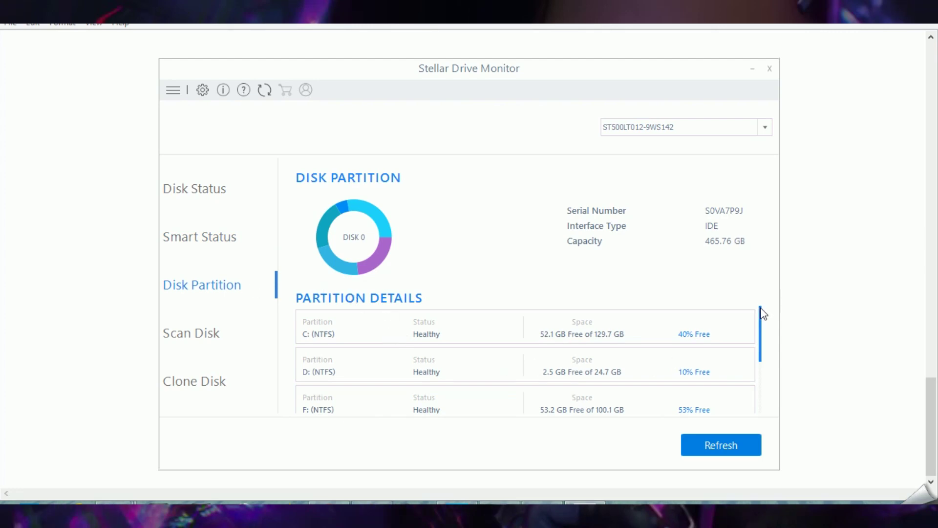
{"action": "mouse_move", "coordinate": [763, 315]}
{"action": "left_mouse_down"}
{"action": "mouse_move", "coordinate": [763, 363]}
{"action": "mouse_move", "coordinate": [759, 296]}
{"action": "left_mouse_up"}
{"action": "mouse_move", "coordinate": [763, 329]}
{"action": "left_mouse_down"}
{"action": "mouse_move", "coordinate": [758, 372]}
{"action": "mouse_move", "coordinate": [761, 325]}
{"action": "left_mouse_up"}
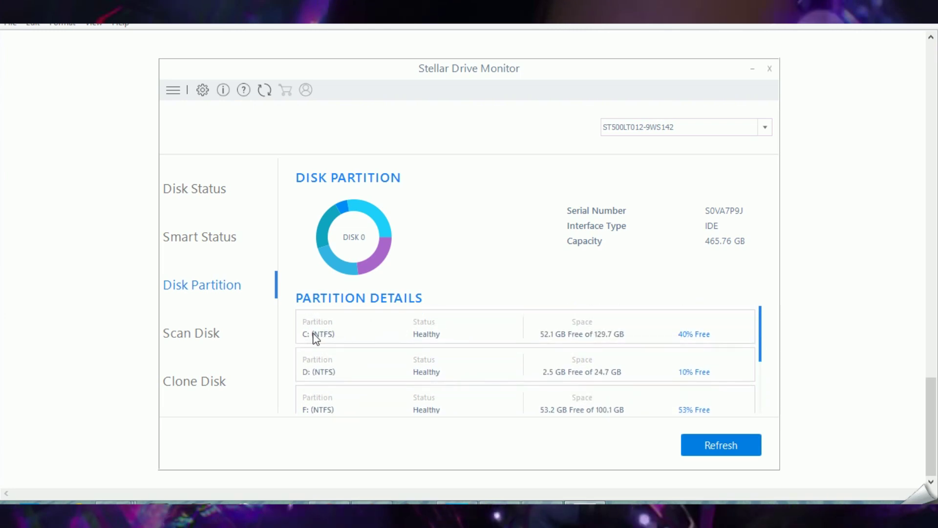
- Start a sector scan of the monitored disk, and open the disk cloning page
{"action": "left_click", "coordinate": [219, 337]}
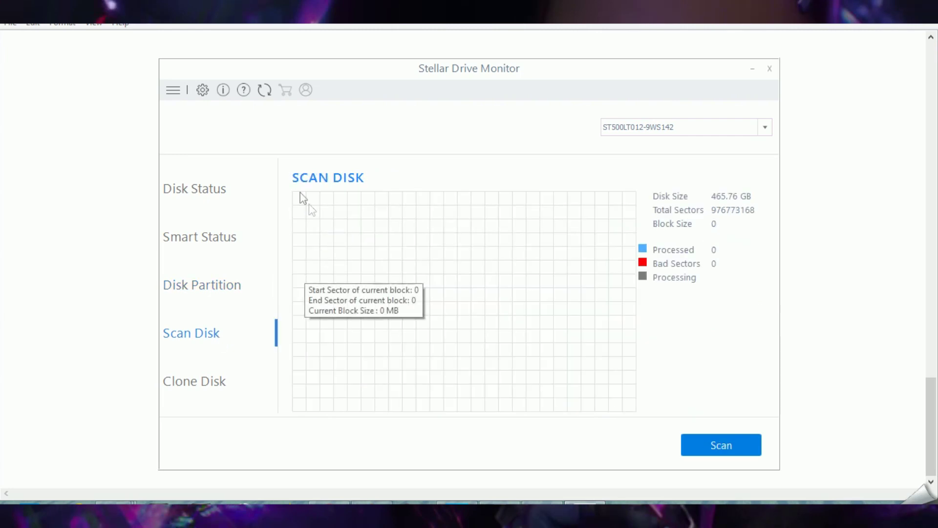
{"action": "left_click", "coordinate": [702, 446]}
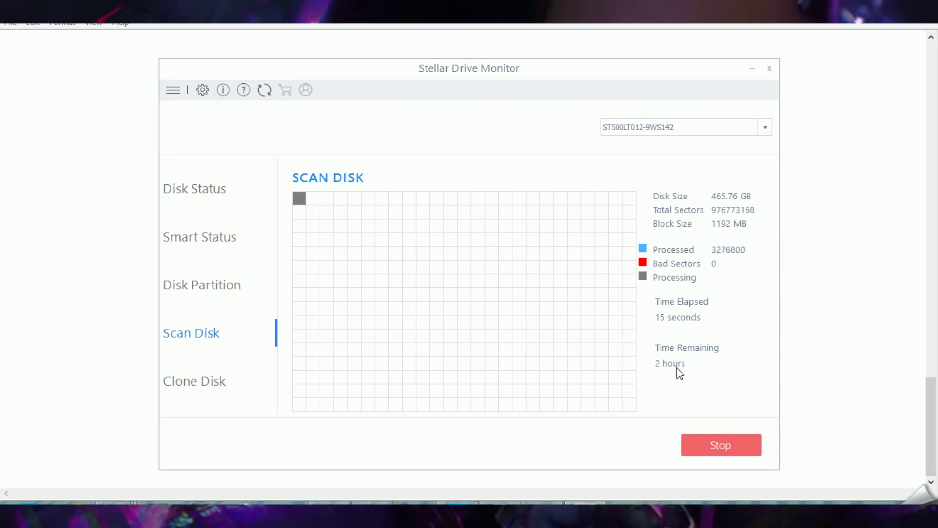
{"action": "left_click", "coordinate": [215, 386]}
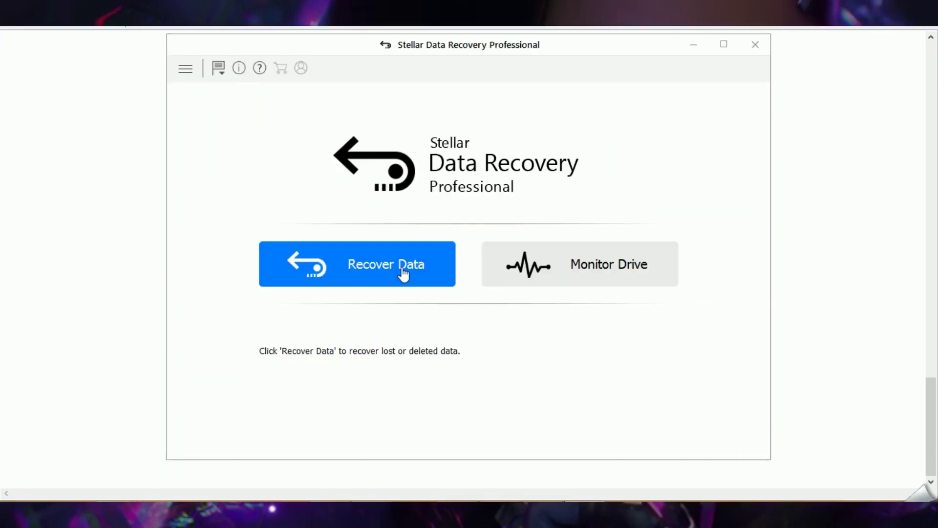
- Start data recovery, and switch the scan preview setting over and back in the advanced settings
{"action": "left_click", "coordinate": [402, 268]}
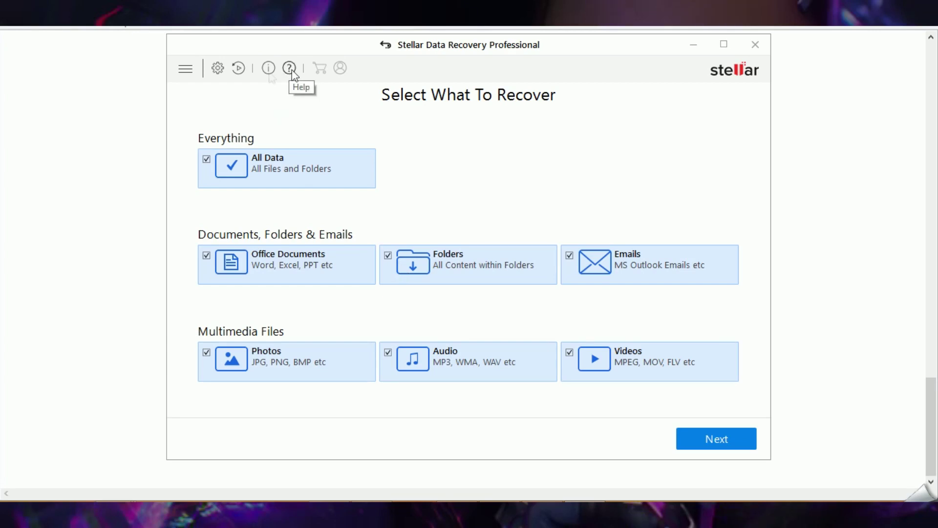
{"action": "left_click", "coordinate": [218, 68]}
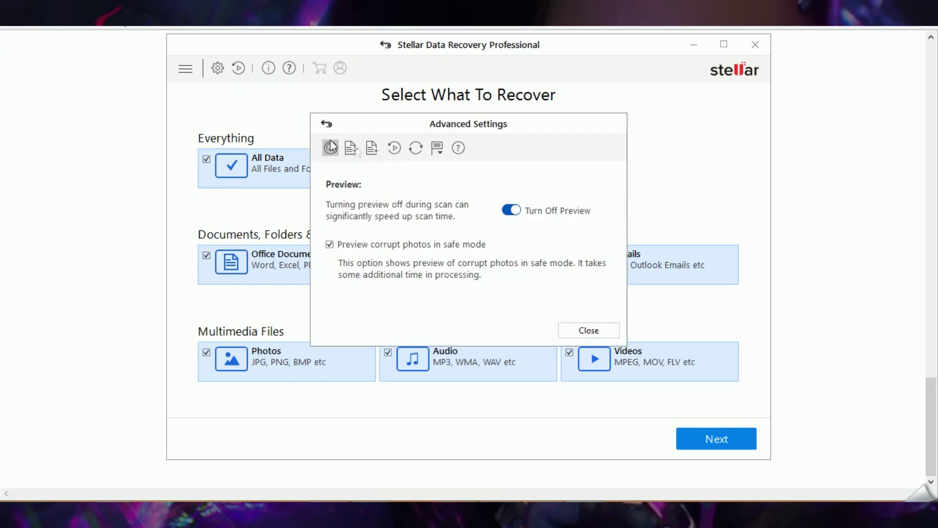
{"action": "left_click", "coordinate": [517, 213]}
{"action": "left_click", "coordinate": [517, 213]}
- Examine the recoverable file types in the photo, audio and video, document, archive, application, and text and other format groups
{"action": "left_click", "coordinate": [352, 150]}
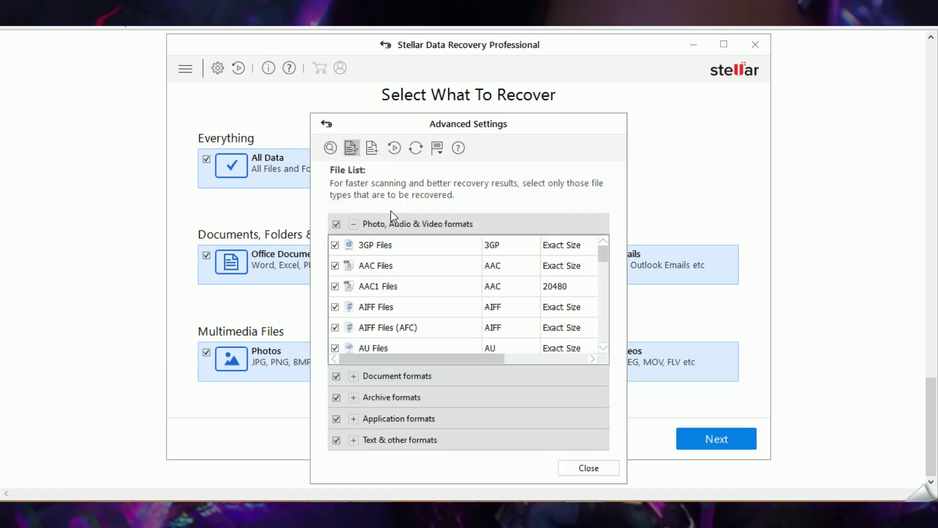
{"action": "mouse_move", "coordinate": [602, 248]}
{"action": "left_mouse_down"}
{"action": "mouse_move", "coordinate": [603, 331]}
{"action": "mouse_move", "coordinate": [602, 305]}
{"action": "left_mouse_up"}
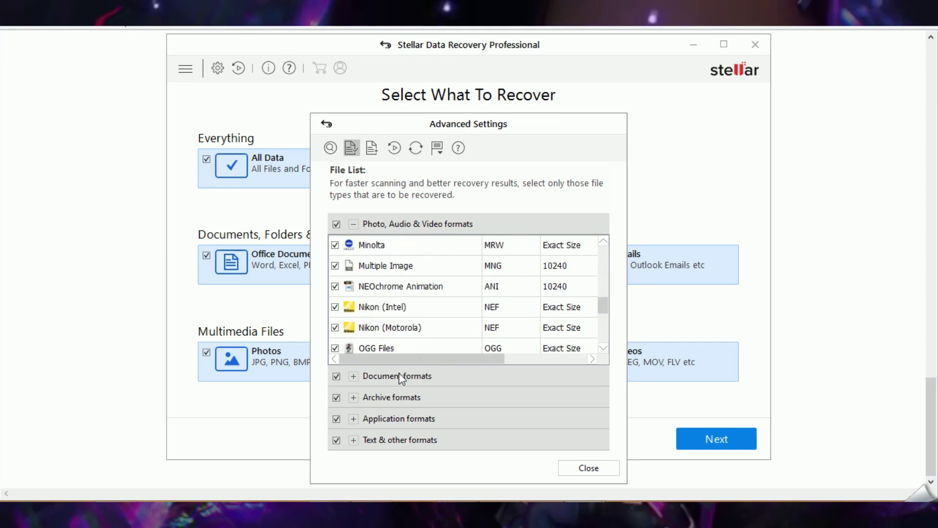
{"action": "left_click", "coordinate": [354, 376]}
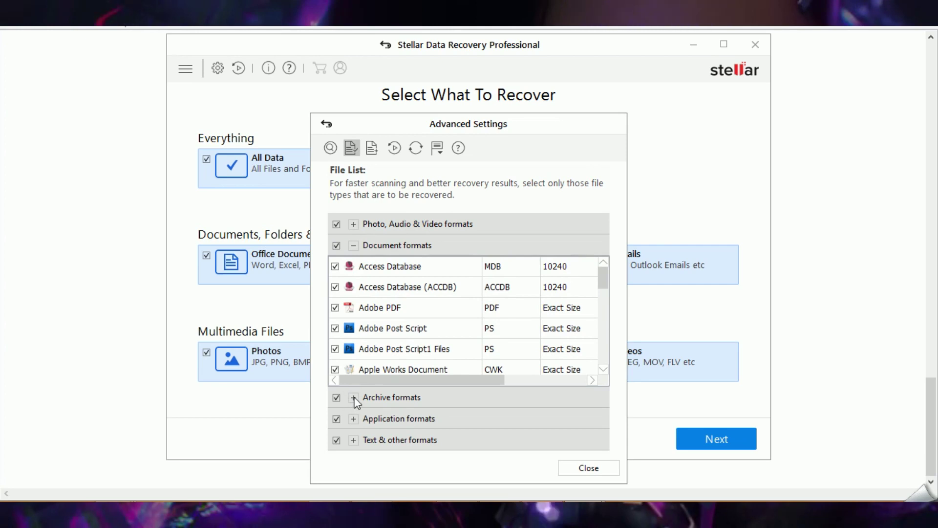
{"action": "left_click_drag", "start_coordinate": [604, 290], "coordinate": [604, 342]}
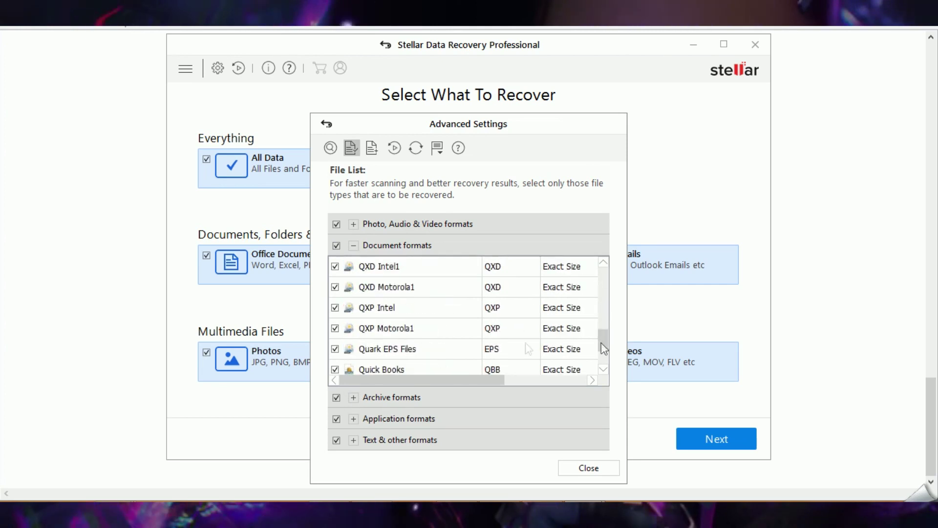
{"action": "left_click", "coordinate": [354, 398]}
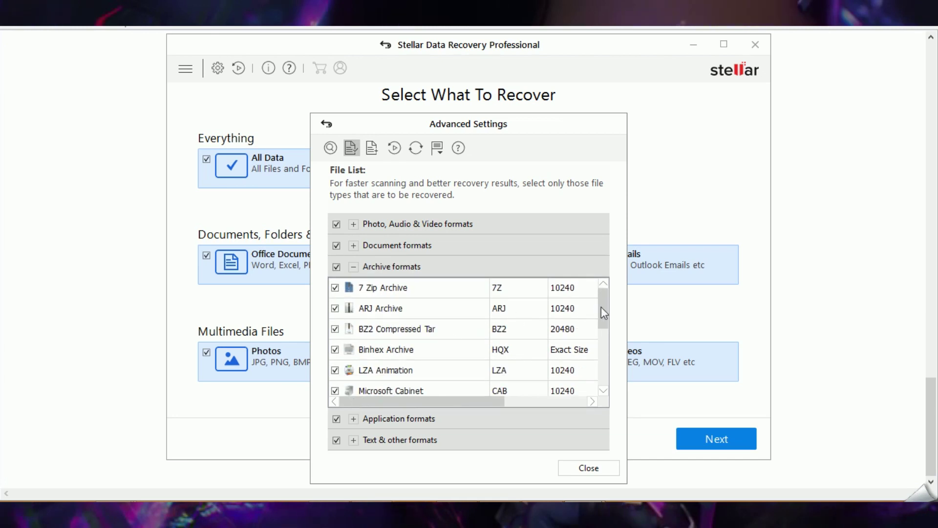
{"action": "left_click_drag", "start_coordinate": [601, 306], "coordinate": [605, 364]}
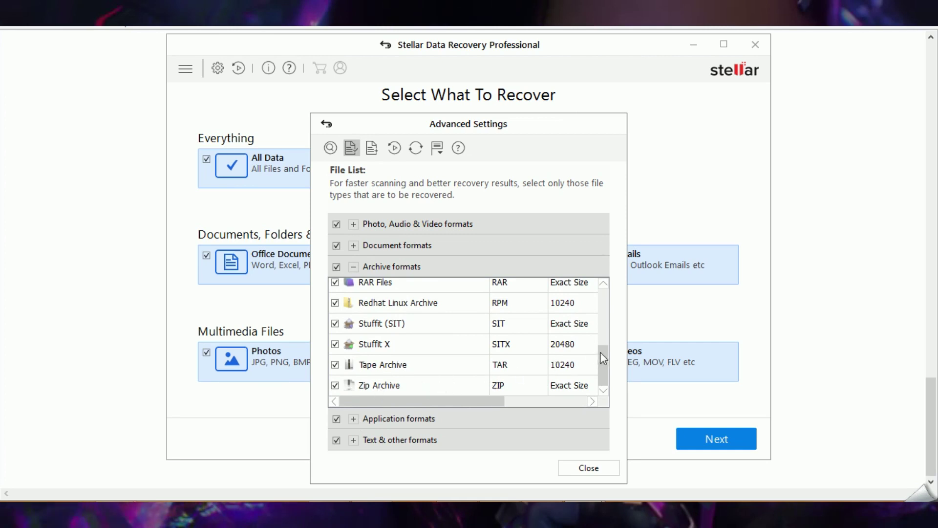
{"action": "mouse_move", "coordinate": [601, 353]}
{"action": "left_mouse_down"}
{"action": "mouse_move", "coordinate": [601, 328]}
{"action": "mouse_move", "coordinate": [601, 367]}
{"action": "left_mouse_up"}
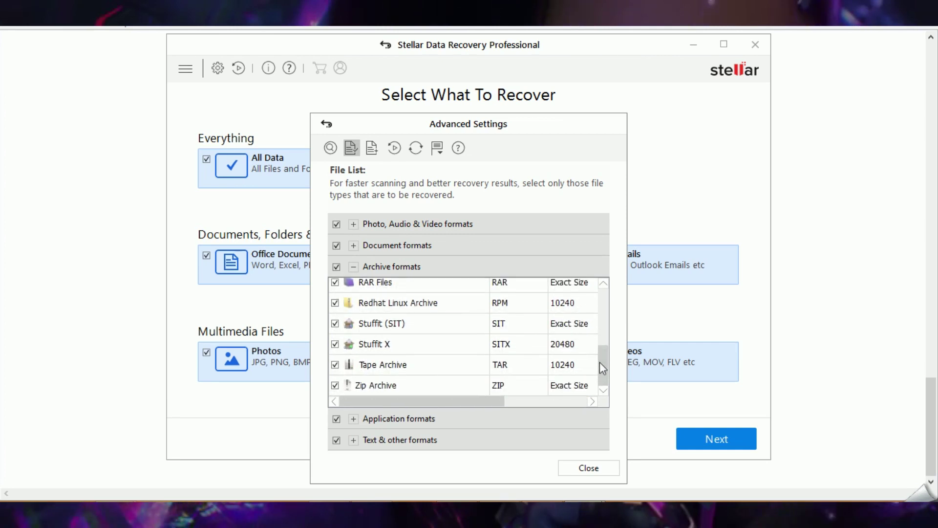
{"action": "left_click", "coordinate": [355, 419]}
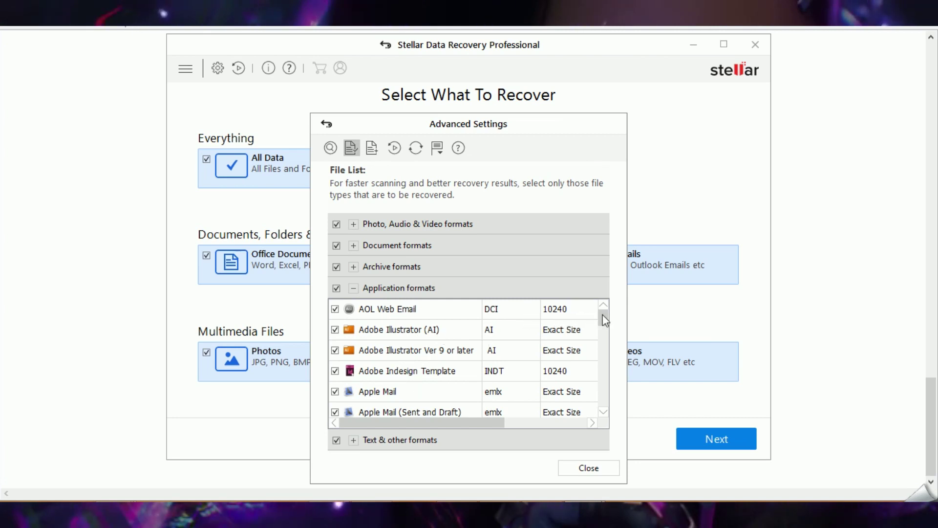
{"action": "scroll", "coordinate": [590, 320], "scroll_direction": "down", "scroll_amount": 1}
{"action": "left_click", "coordinate": [354, 444]}
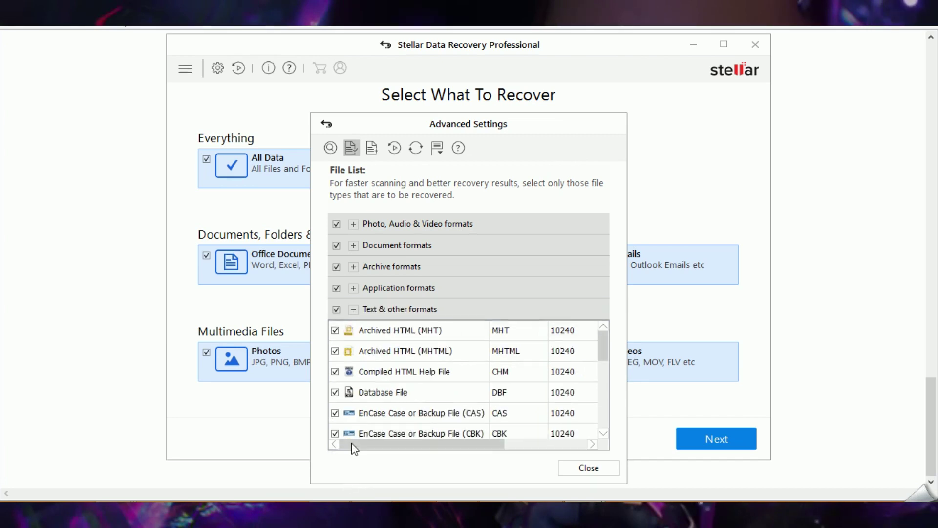
{"action": "mouse_move", "coordinate": [606, 335]}
{"action": "left_mouse_down"}
{"action": "mouse_move", "coordinate": [603, 409]}
{"action": "mouse_move", "coordinate": [601, 327]}
{"action": "left_mouse_up"}
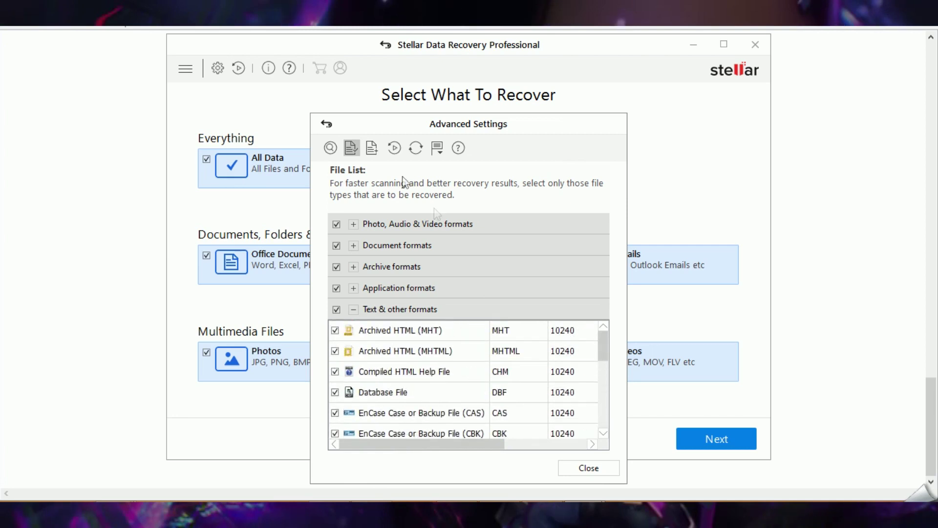
- Inspect the options for adding a new file type, including sample file selection and file groups, and leave the advanced settings
{"action": "left_click", "coordinate": [371, 148]}
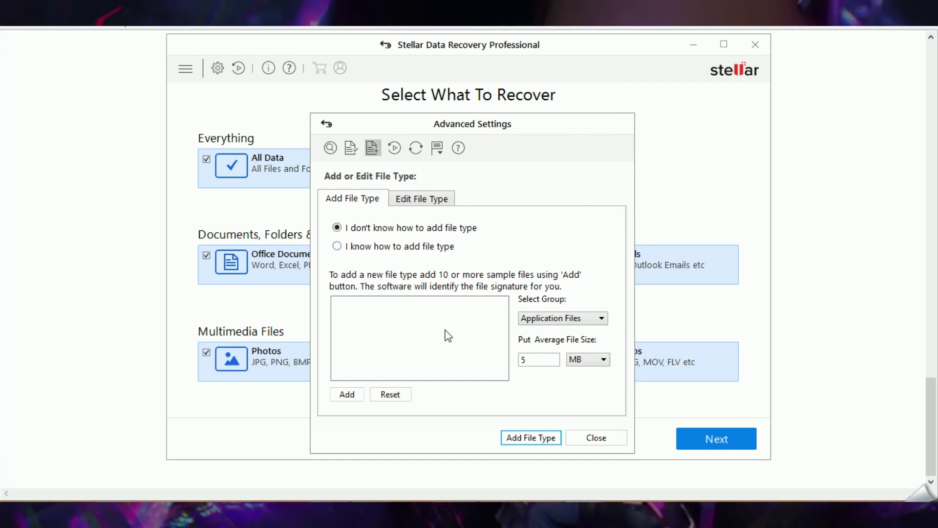
{"action": "left_click", "coordinate": [344, 398]}
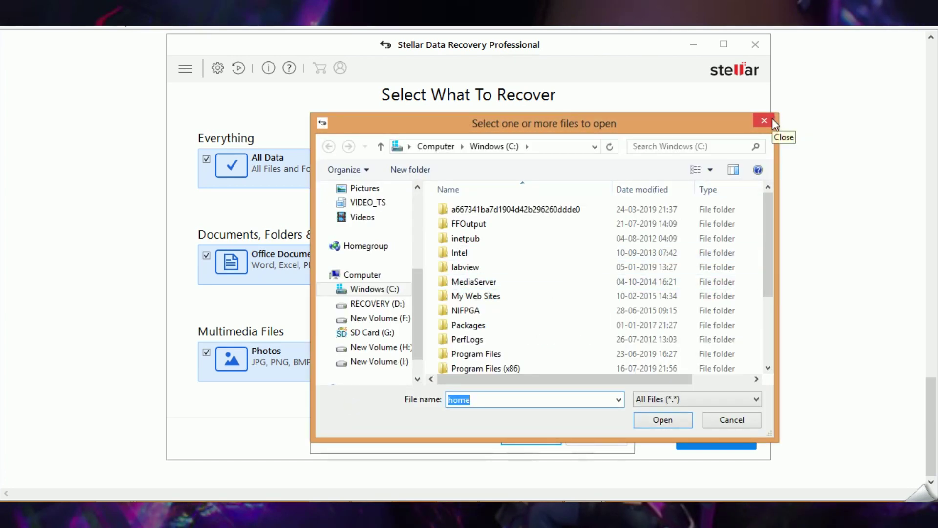
{"action": "left_click", "coordinate": [772, 120]}
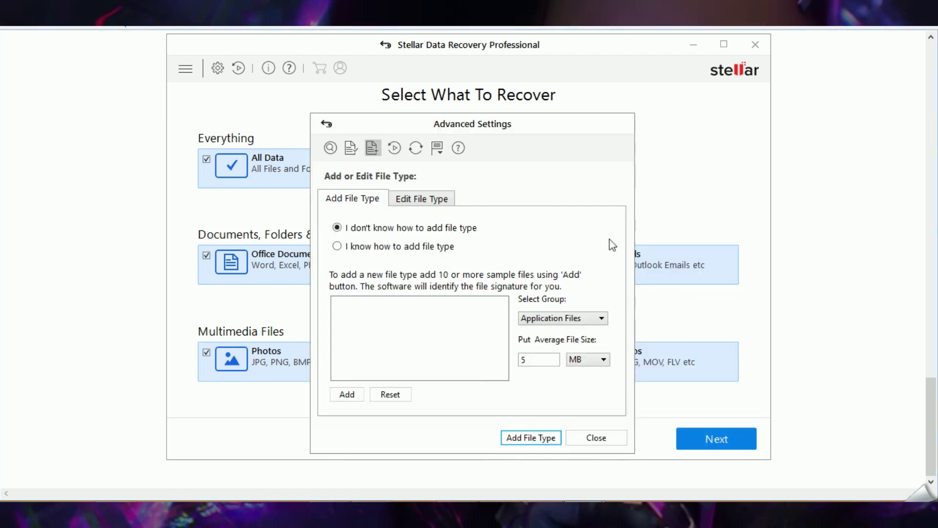
{"action": "left_click", "coordinate": [557, 321]}
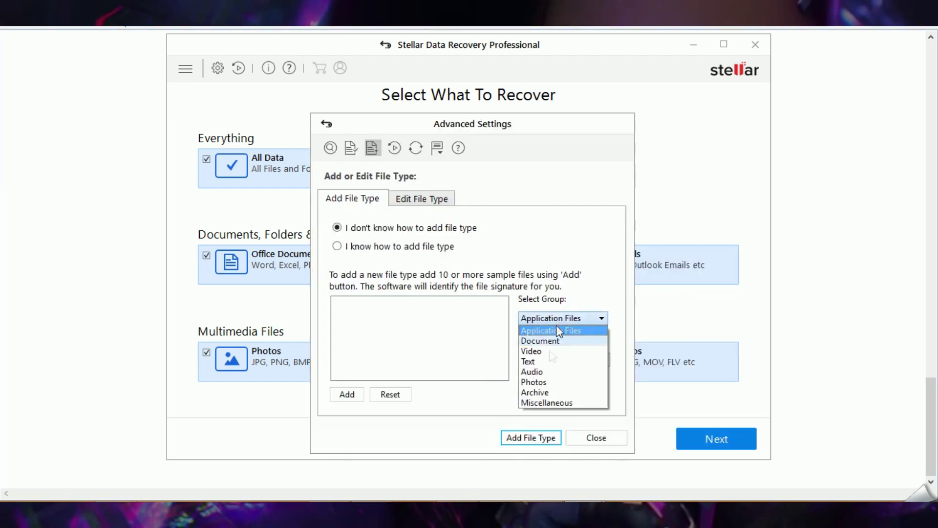
{"action": "left_click", "coordinate": [480, 394]}
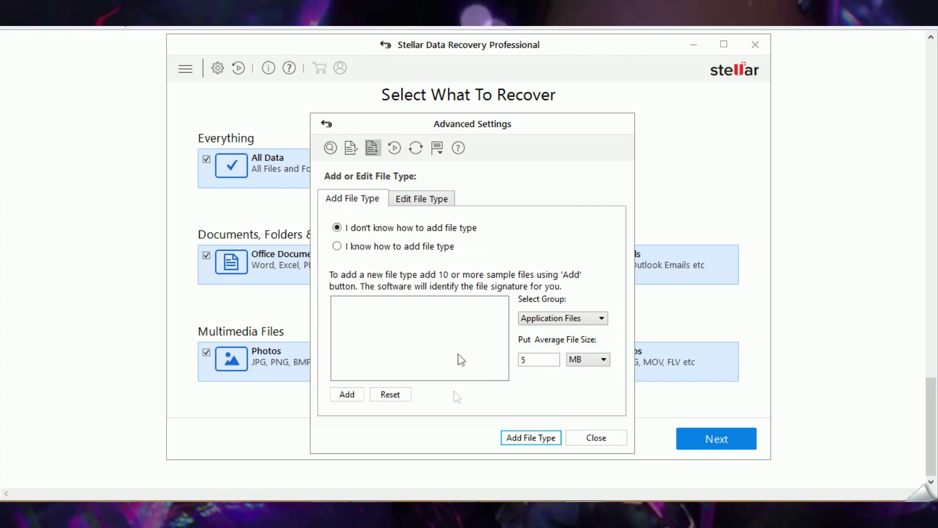
{"action": "left_click", "coordinate": [576, 439]}
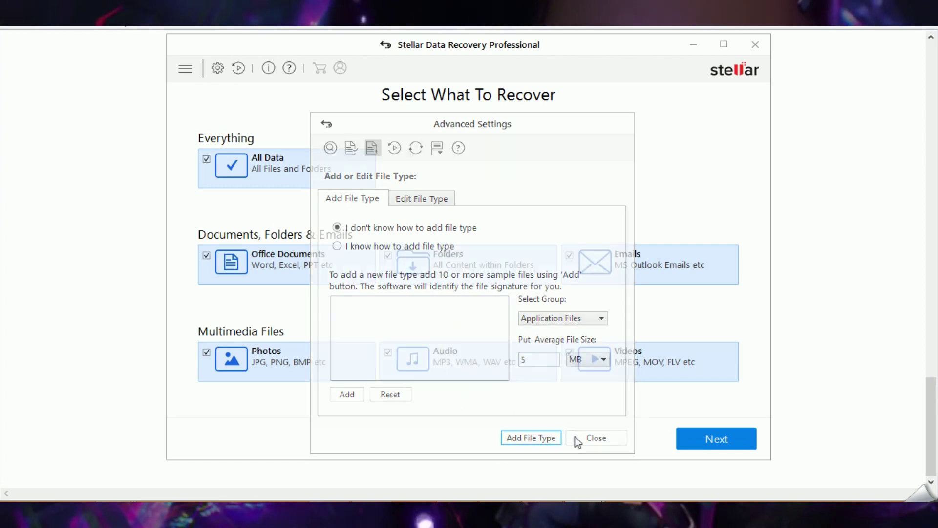
- Inspect the Resume Recovery options in the advanced settings and close the dialog
{"action": "left_click", "coordinate": [217, 68]}
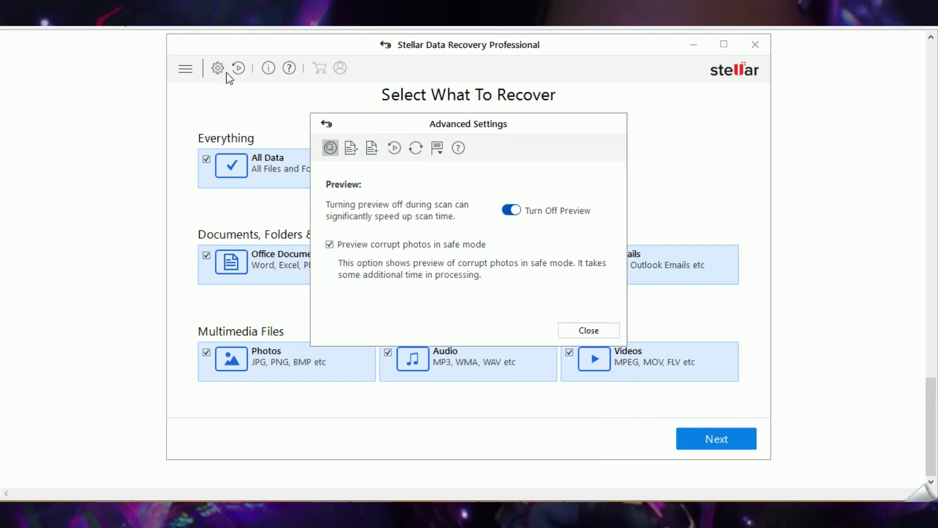
{"action": "left_click", "coordinate": [394, 148]}
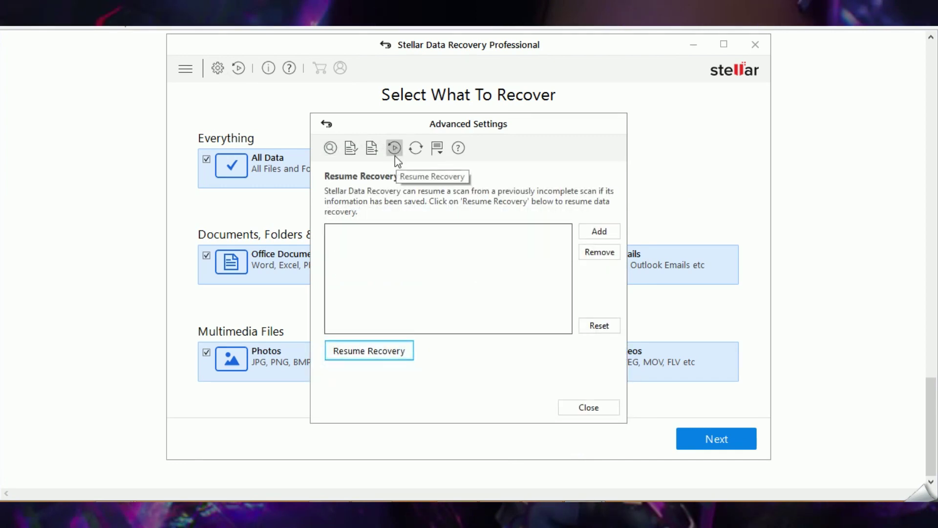
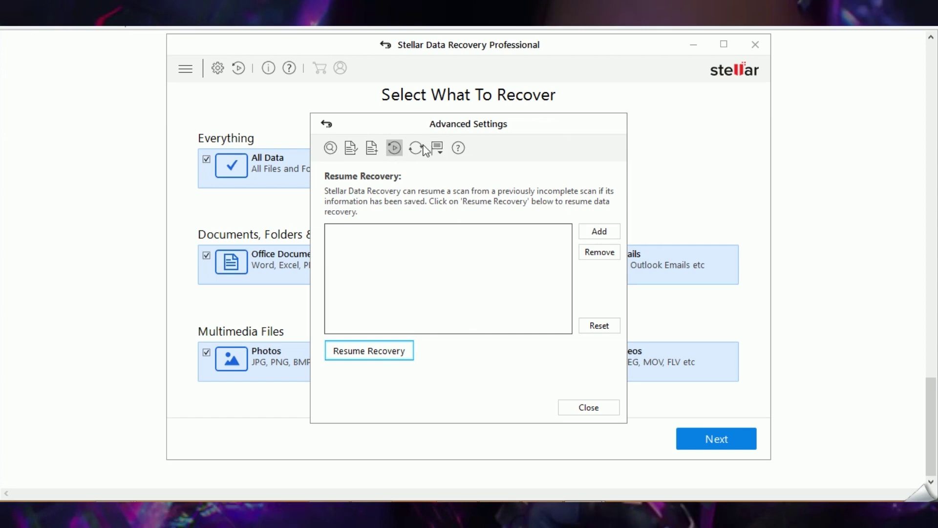
{"action": "left_click", "coordinate": [563, 407]}
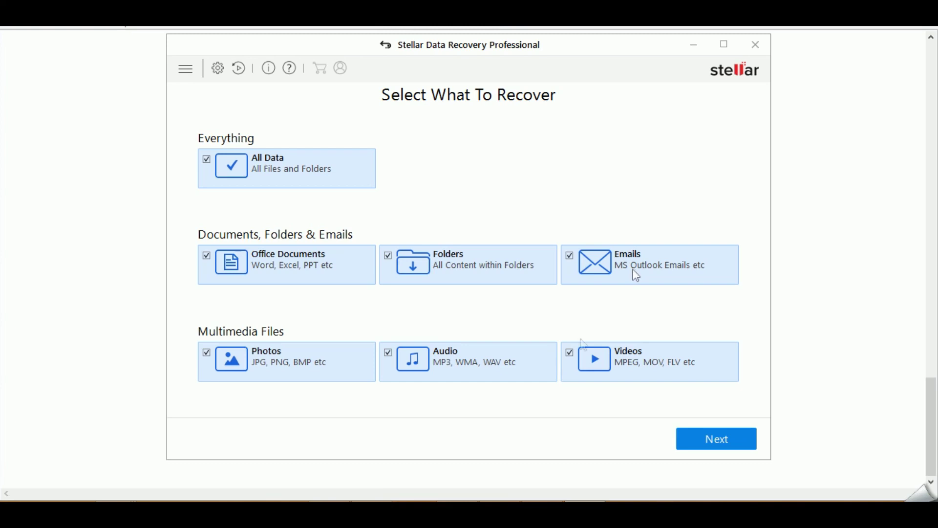
- Proceed with all data types selected to the recovery location choice, and look through the connected drives without keeping one selected
{"action": "left_click", "coordinate": [697, 453]}
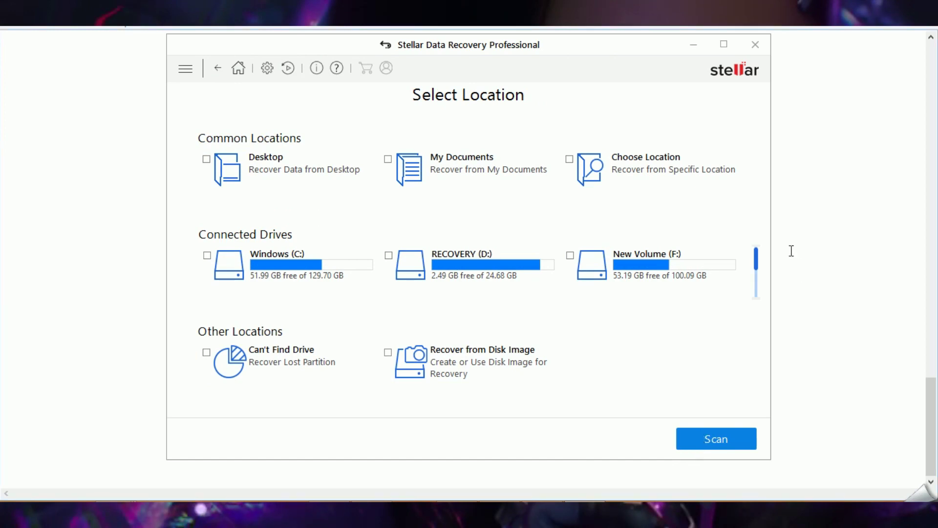
{"action": "mouse_move", "coordinate": [757, 264]}
{"action": "left_mouse_down"}
{"action": "mouse_move", "coordinate": [756, 289]}
{"action": "mouse_move", "coordinate": [757, 262]}
{"action": "left_mouse_up"}
{"action": "left_click", "coordinate": [451, 260]}
{"action": "left_click", "coordinate": [451, 260]}
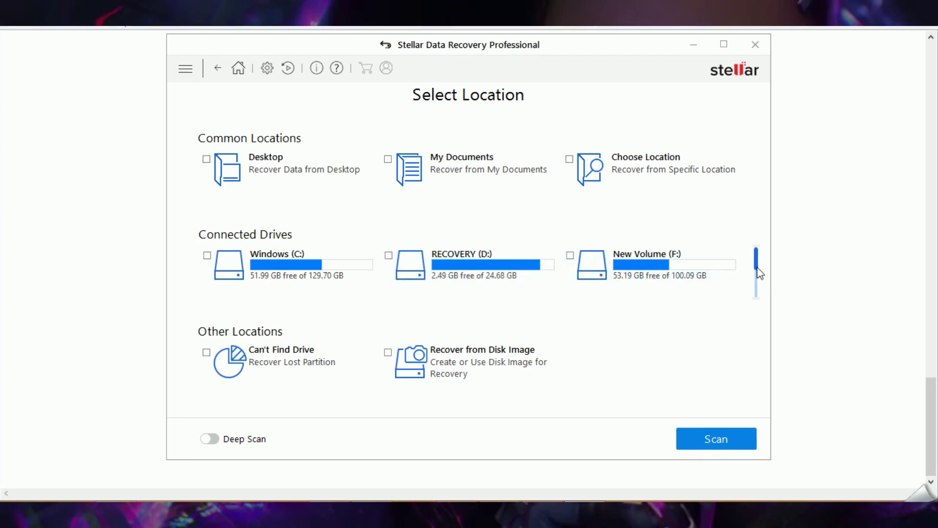
{"action": "left_click_drag", "start_coordinate": [757, 268], "coordinate": [758, 295]}
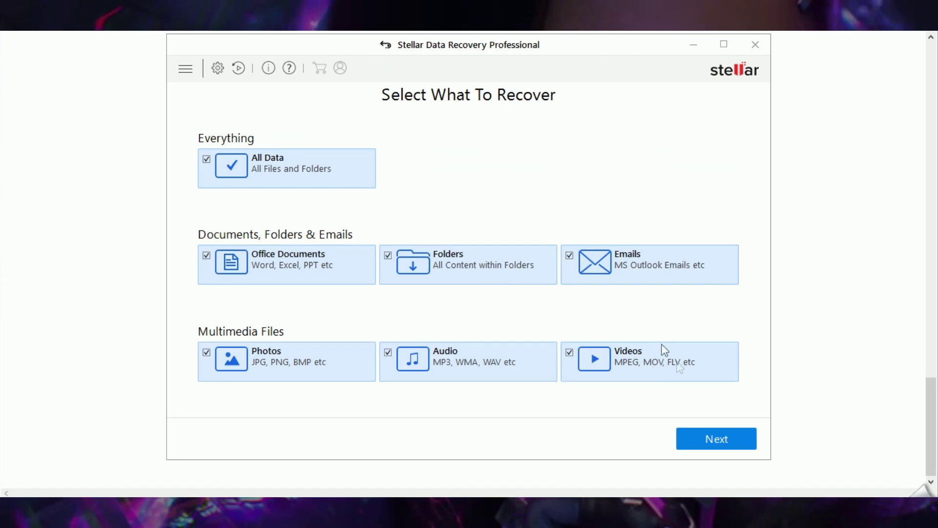
- Scan Local Disk (G:) for all data types with Deep Scan off, and dismiss the scan completion message
{"action": "left_click", "coordinate": [717, 438]}
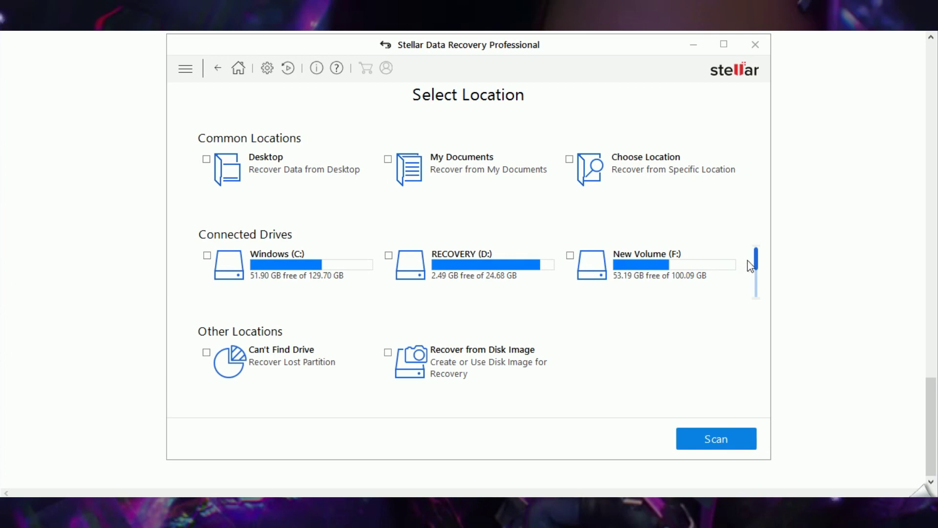
{"action": "left_click_drag", "start_coordinate": [756, 263], "coordinate": [757, 291]}
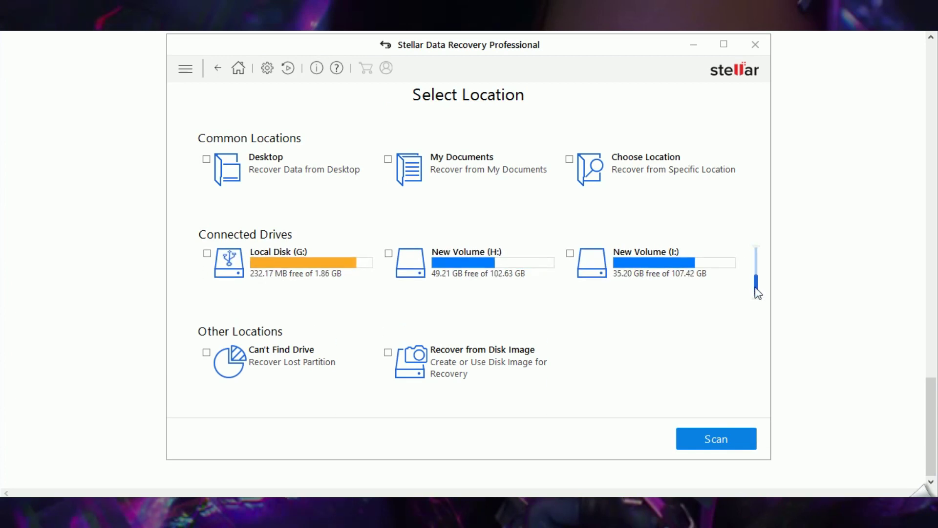
{"action": "left_click", "coordinate": [286, 270]}
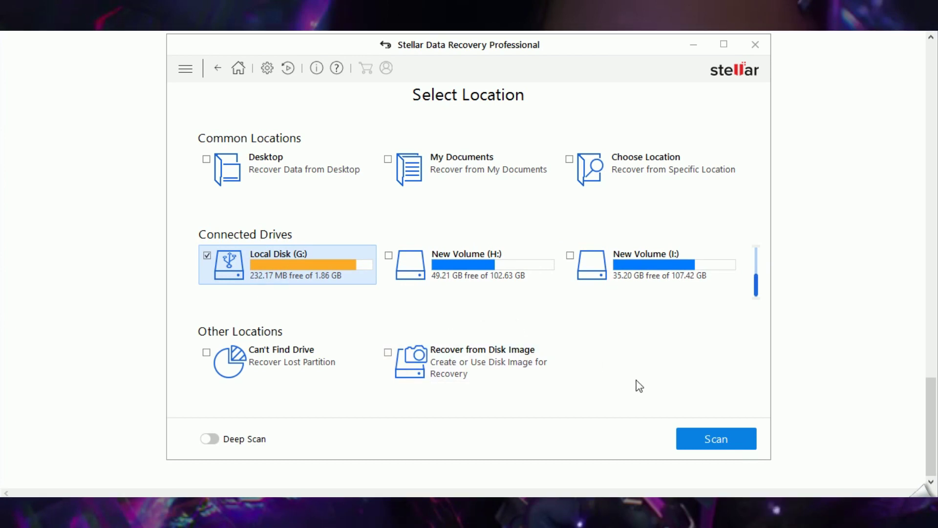
{"action": "left_click", "coordinate": [704, 443]}
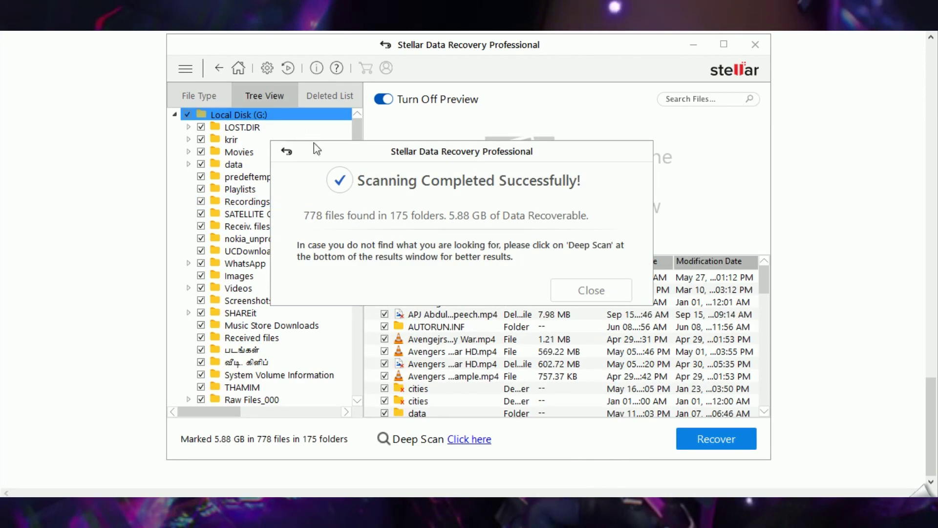
{"action": "left_click_drag", "start_coordinate": [323, 152], "coordinate": [351, 146]}
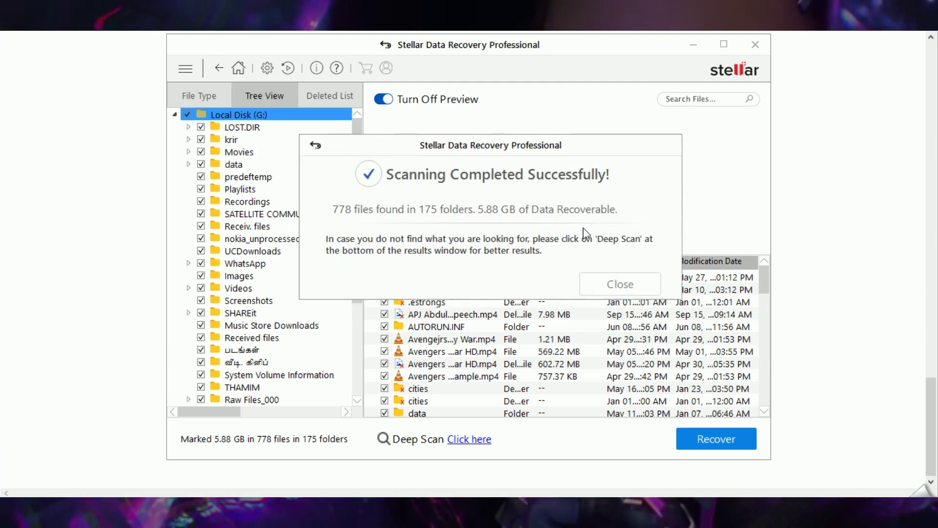
{"action": "left_click", "coordinate": [621, 289]}
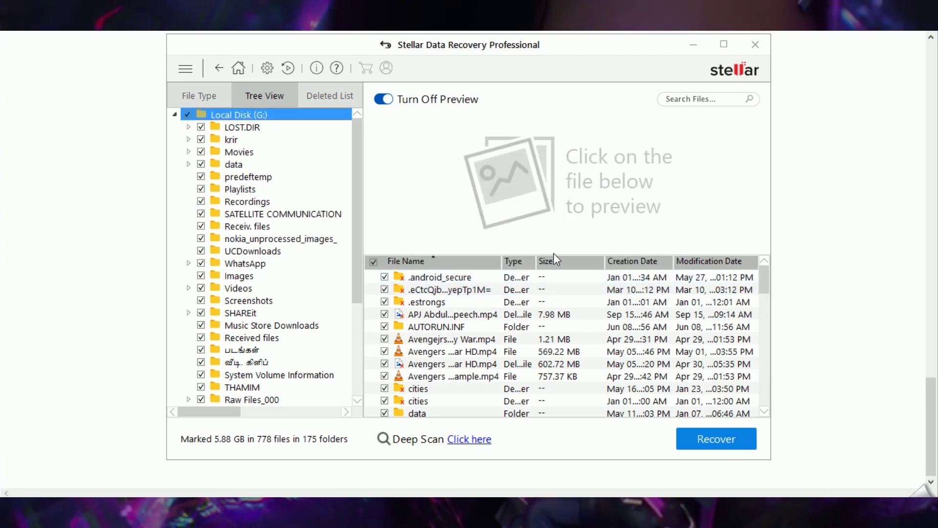
- Unmark all scanned items, then preview the 27.20 MB New_Docum..._4[1].pdf and mark only that file for recovery
{"action": "left_click", "coordinate": [372, 261]}
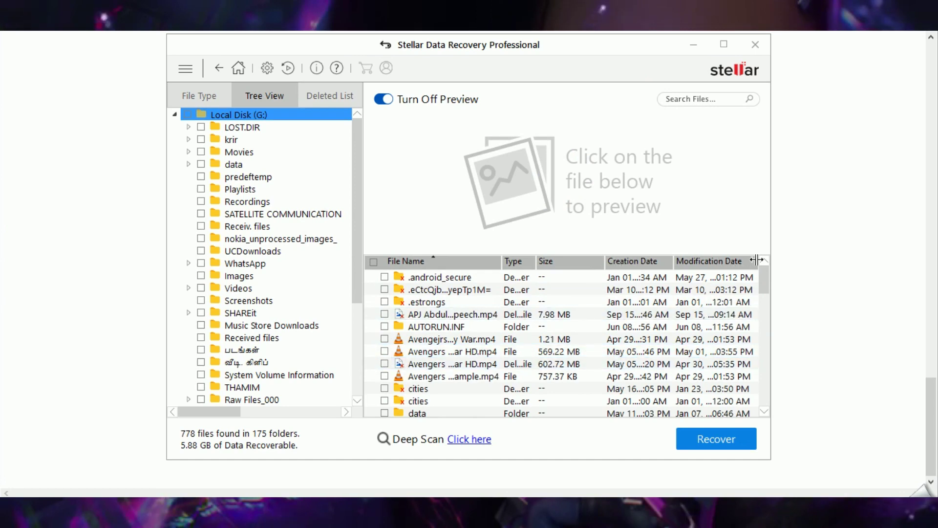
{"action": "left_click_drag", "start_coordinate": [763, 275], "coordinate": [766, 308]}
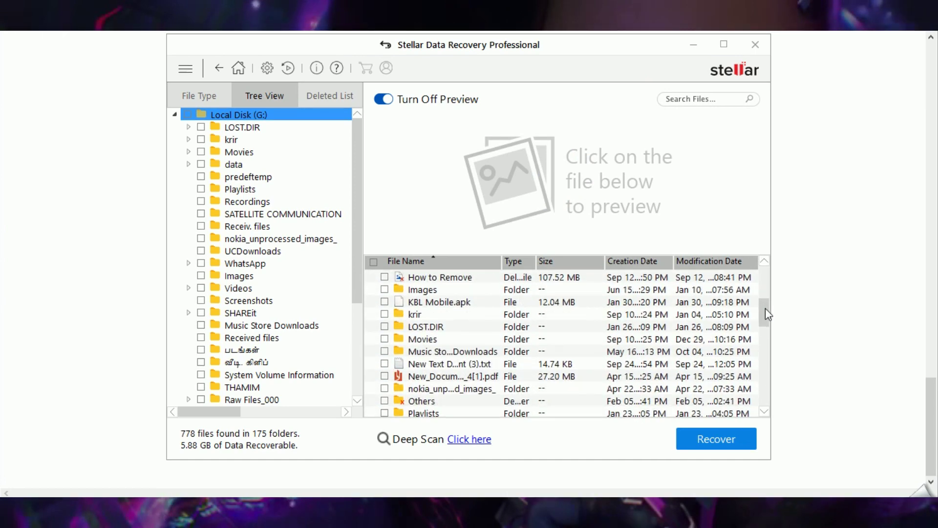
{"action": "left_click", "coordinate": [433, 376]}
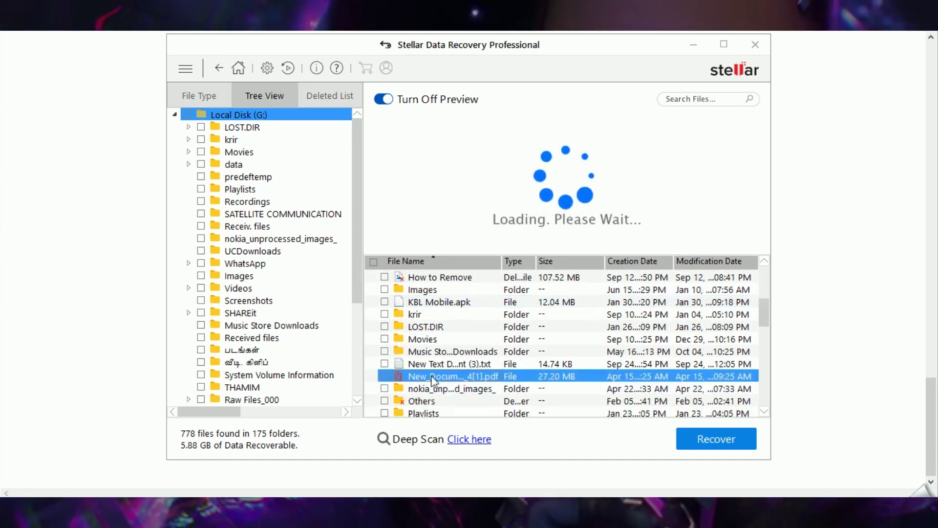
{"action": "left_click", "coordinate": [384, 376]}
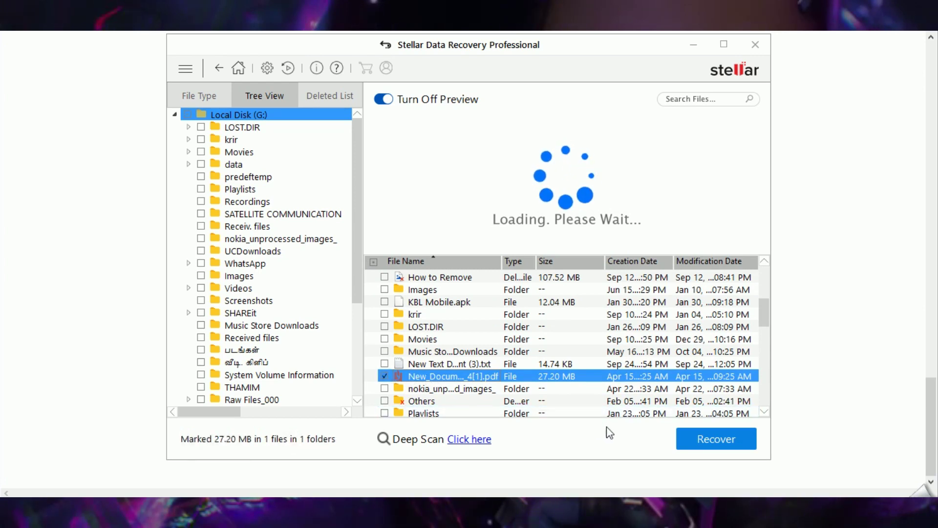
- Check the recovery destination dialog and close it without saving, then look through page 2 of the marked PDF's preview
{"action": "left_click", "coordinate": [696, 440]}
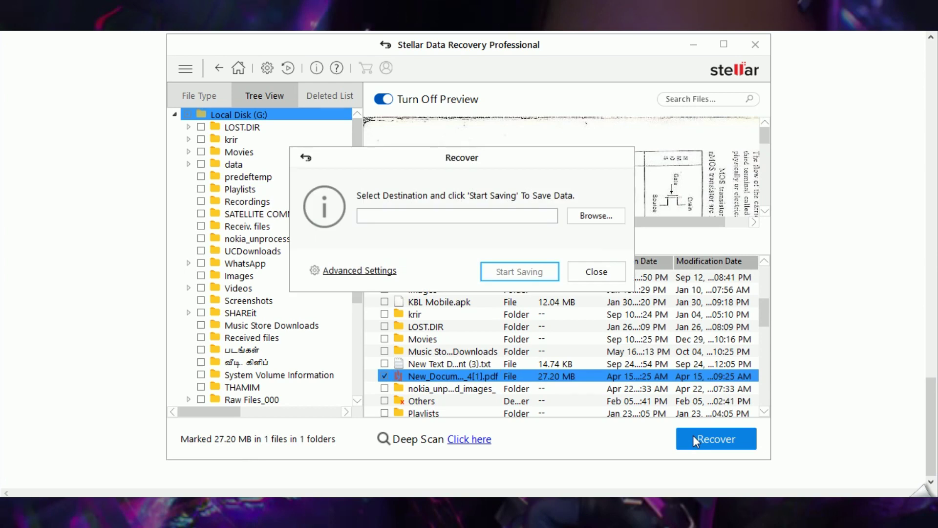
{"action": "left_click", "coordinate": [597, 272]}
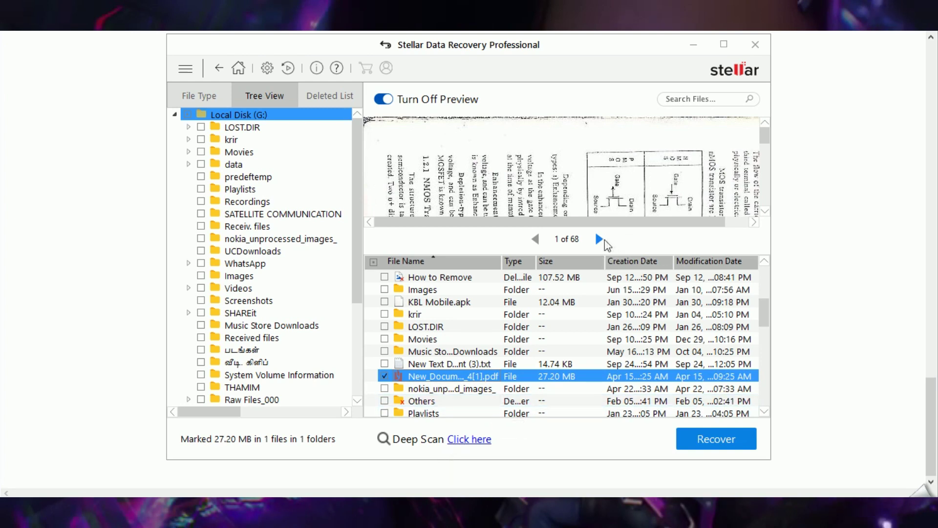
{"action": "left_click", "coordinate": [599, 238]}
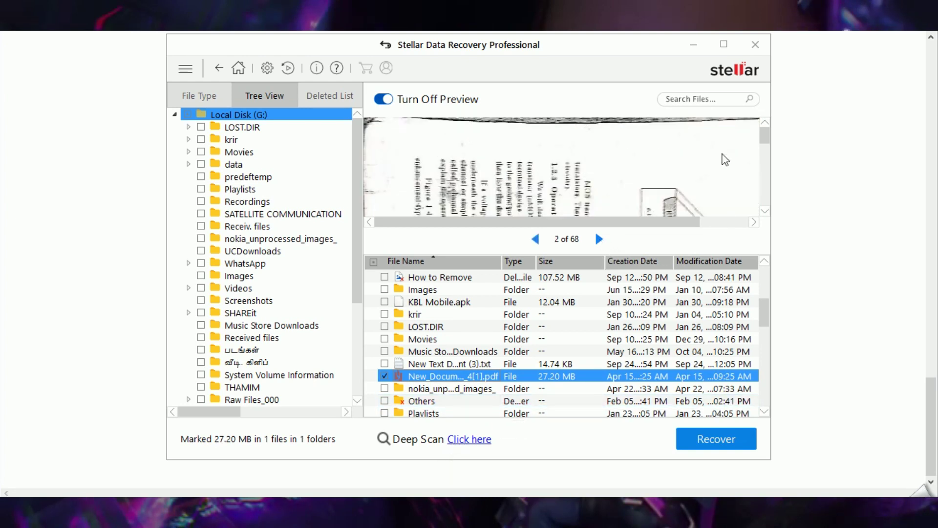
{"action": "left_click_drag", "start_coordinate": [766, 141], "coordinate": [767, 202]}
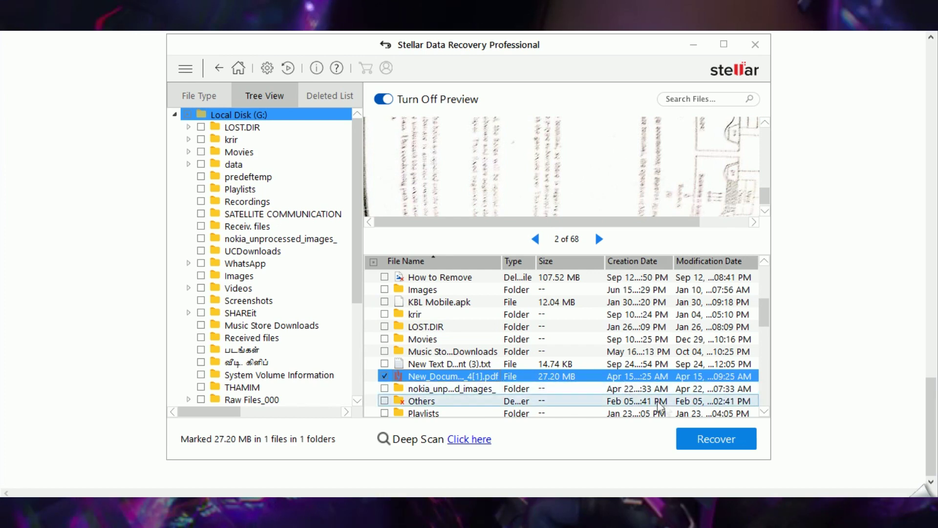
- Recover the marked PDF to the folder C:\FFOutput
{"action": "left_click", "coordinate": [694, 439]}
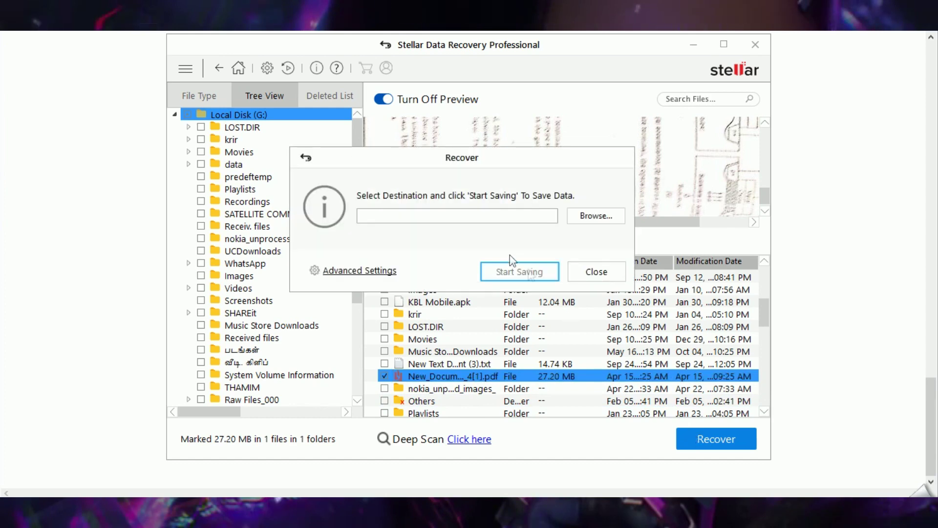
{"action": "left_click", "coordinate": [599, 217]}
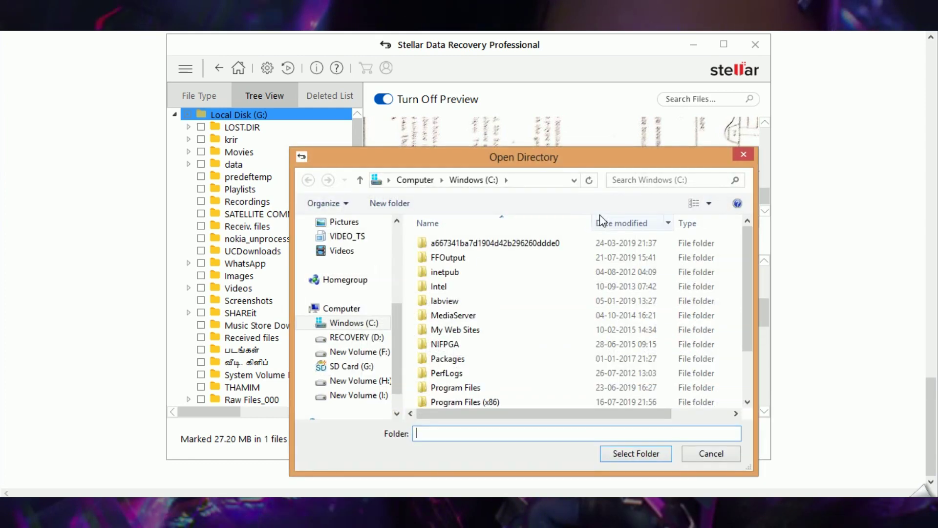
{"action": "left_click", "coordinate": [469, 263]}
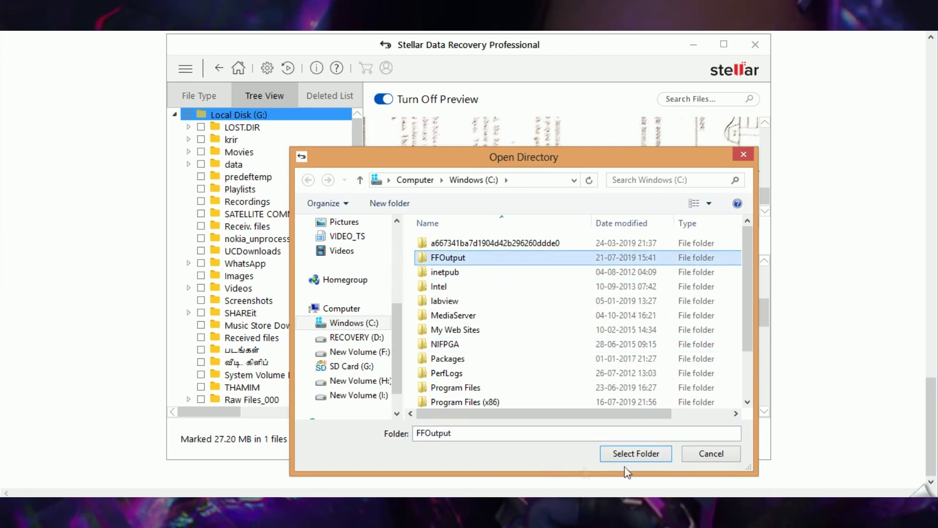
{"action": "left_click", "coordinate": [645, 454]}
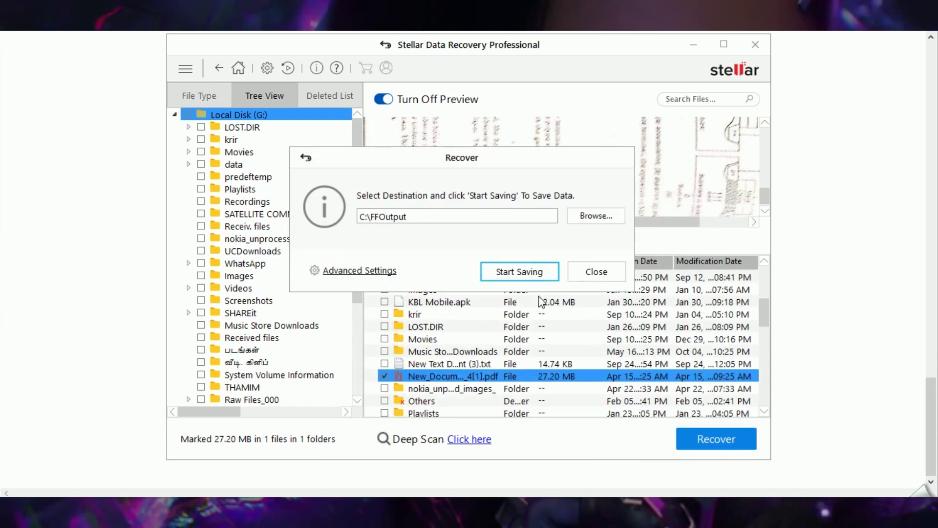
{"action": "left_click", "coordinate": [519, 271]}
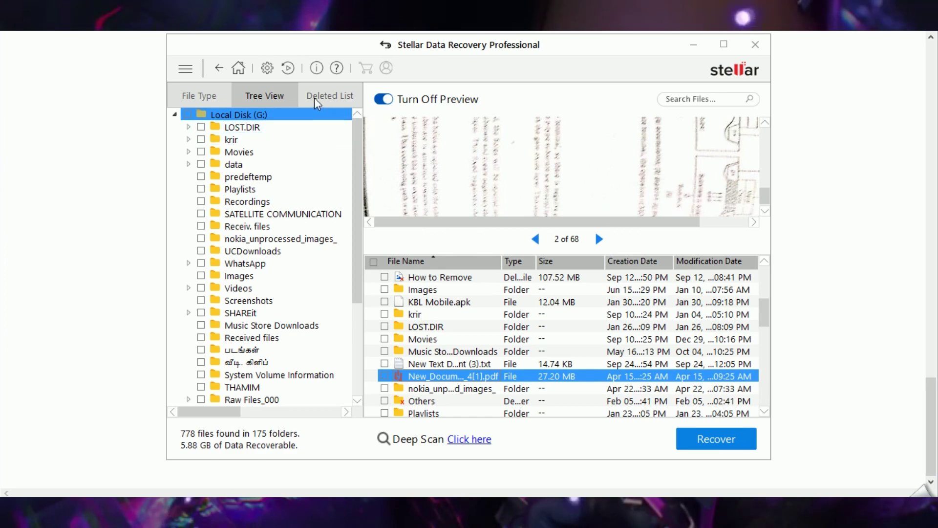
- Look through the scan results in the deleted list and tree views, ending with the grouping by file type
{"action": "left_click", "coordinate": [315, 100]}
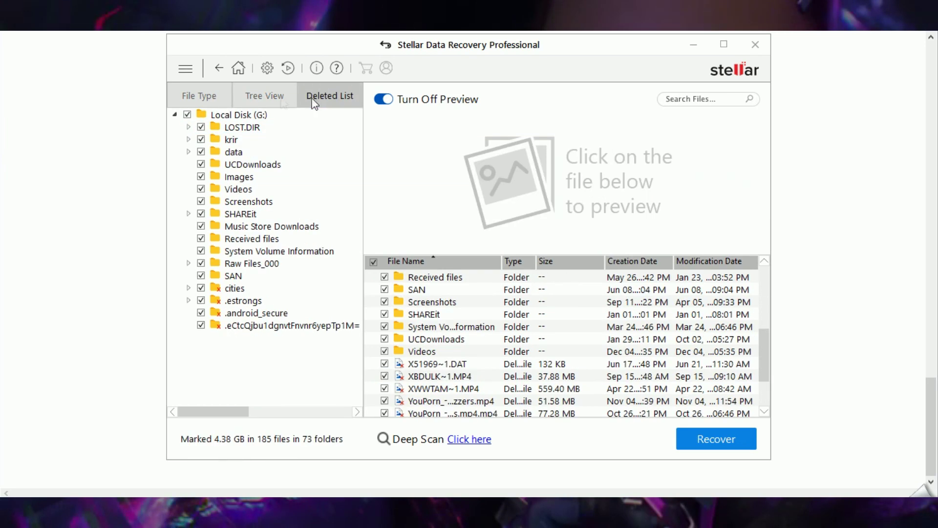
{"action": "left_click", "coordinate": [269, 95]}
{"action": "left_click", "coordinate": [214, 100]}
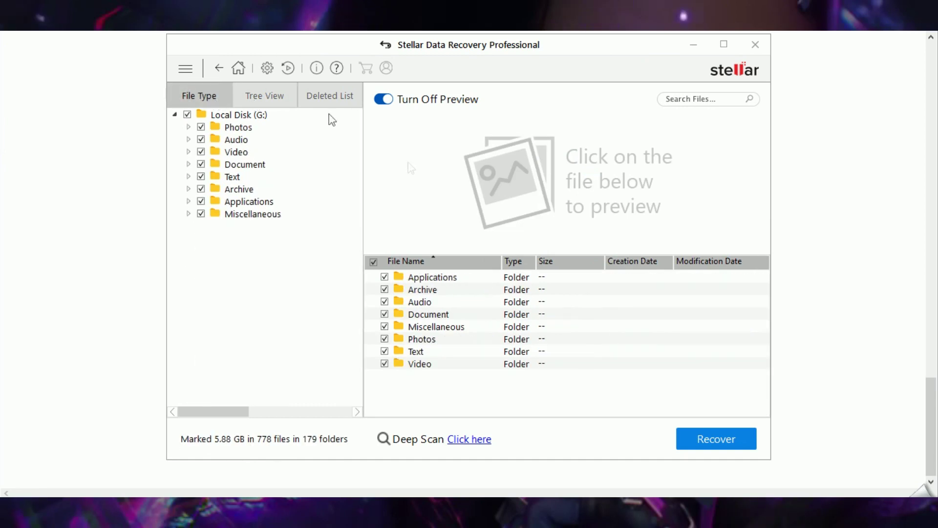